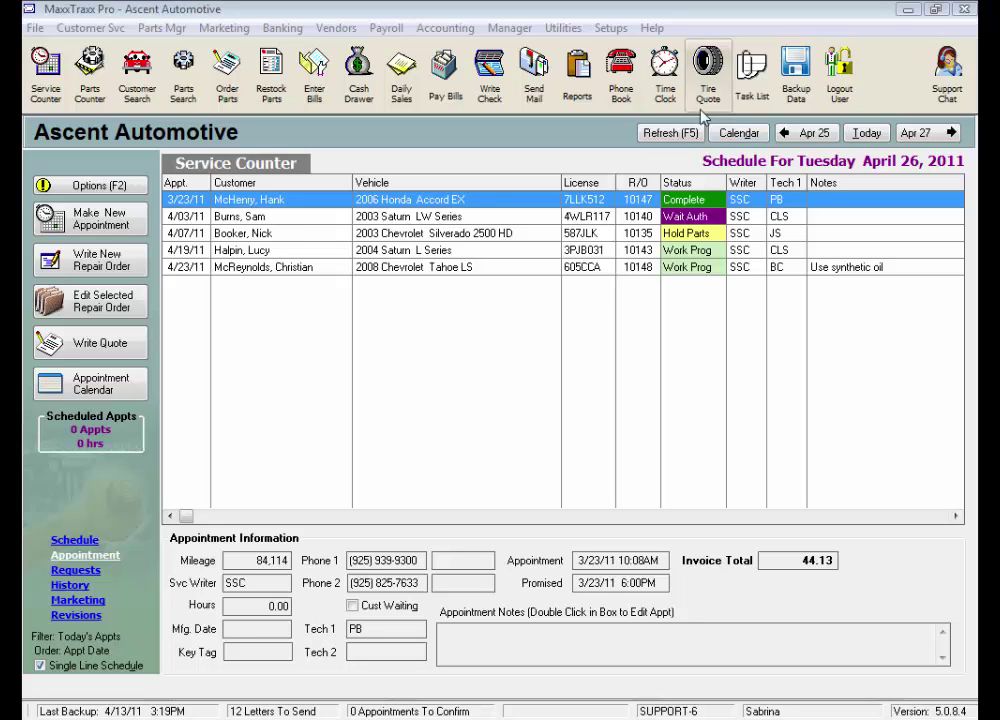
# Open MaxxBucks Setup from the Setups > Marketing menu.
pyautogui.click(612, 30)
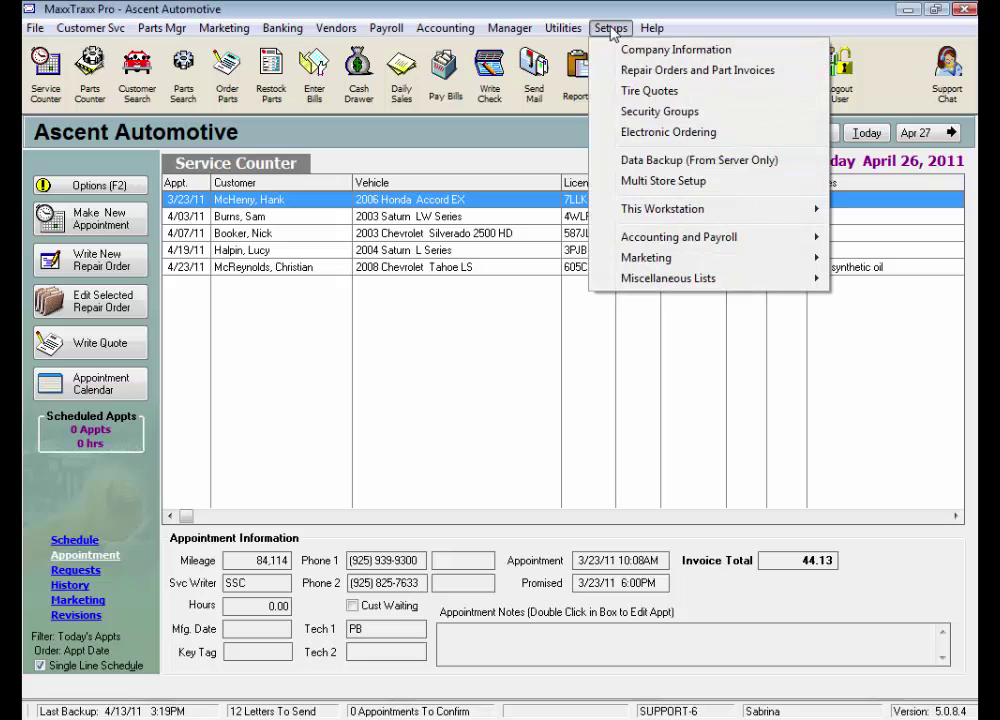
pyautogui.moveTo(650, 260)
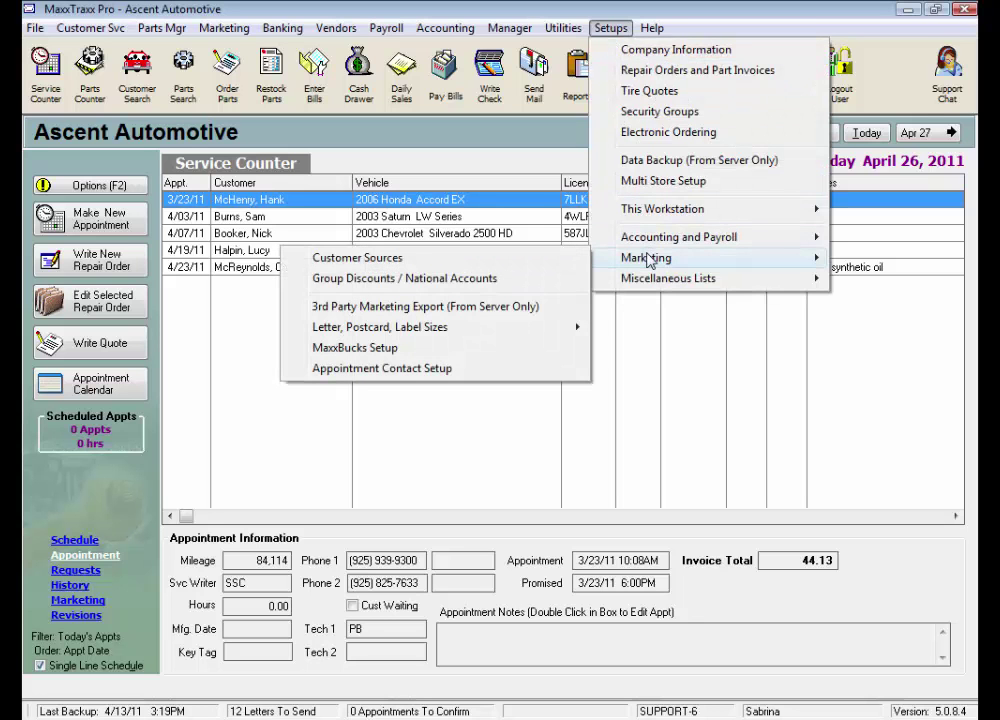
pyautogui.click(505, 354)
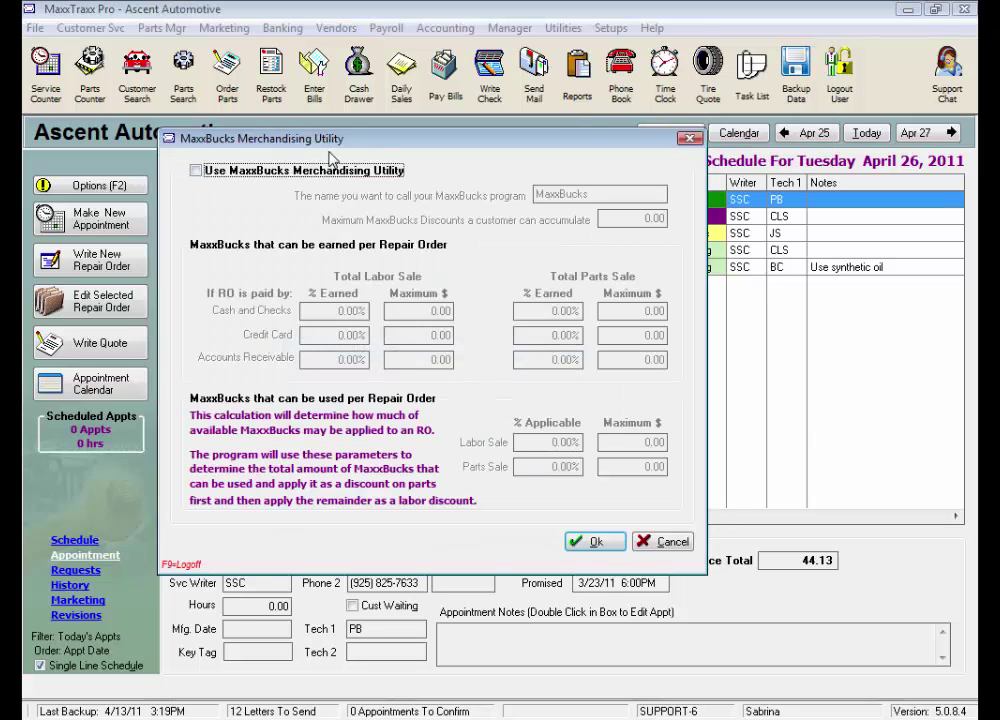
# Enable the MaxxBucks Merchandising Utility and set Maximum MaxxBucks Discounts to 250.00.
pyautogui.click(196, 171)
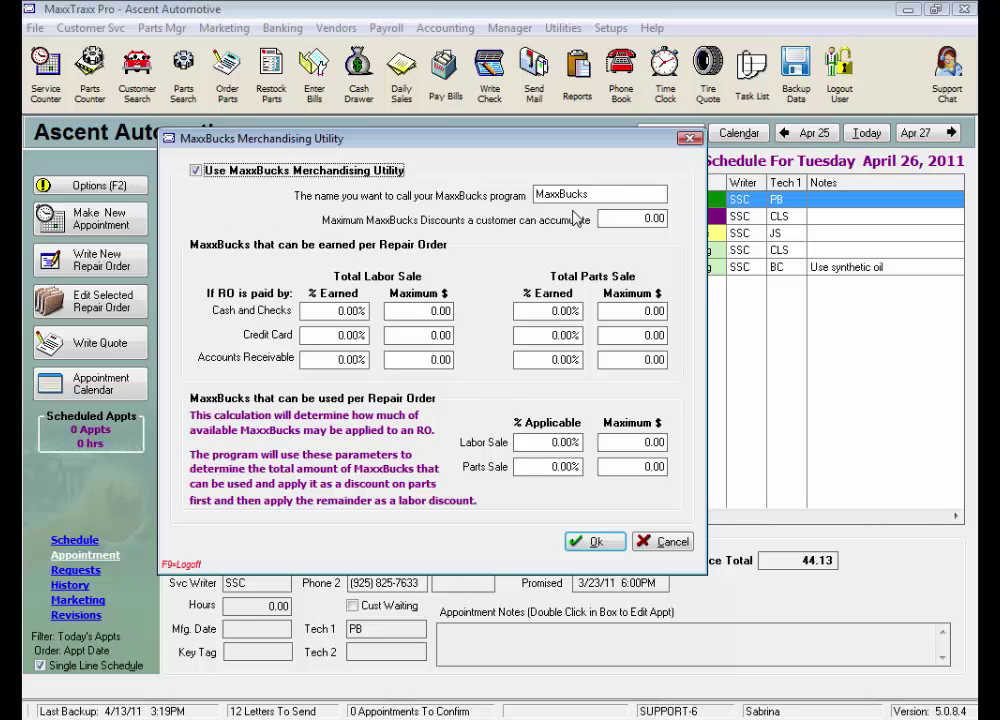
pyautogui.moveTo(600, 194); pyautogui.dragTo(519, 200)
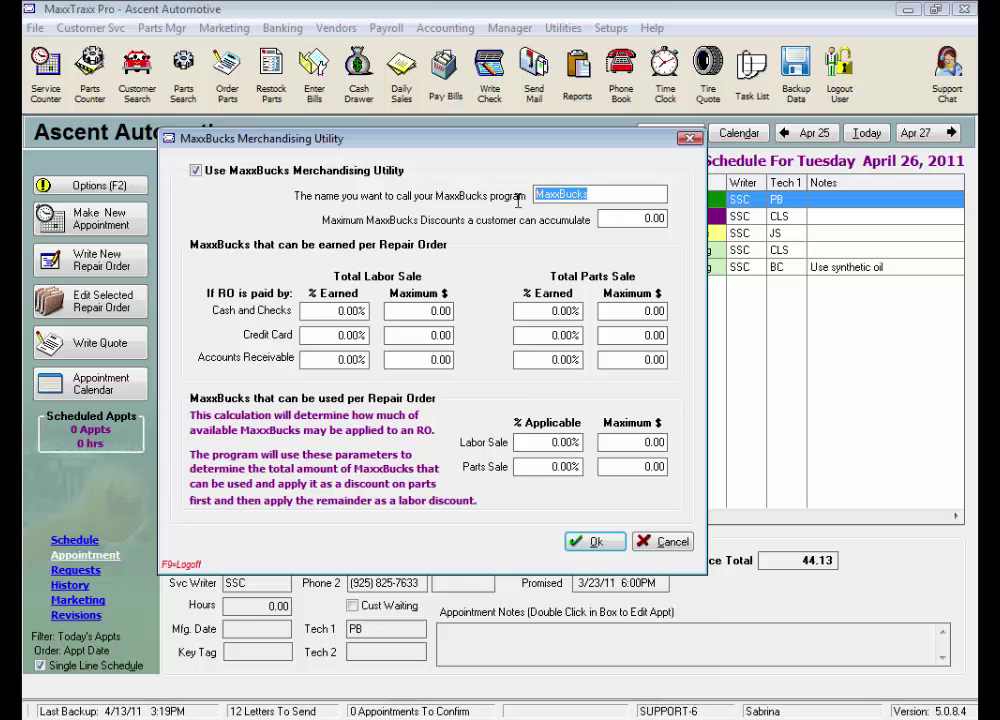
pyautogui.click(610, 218)
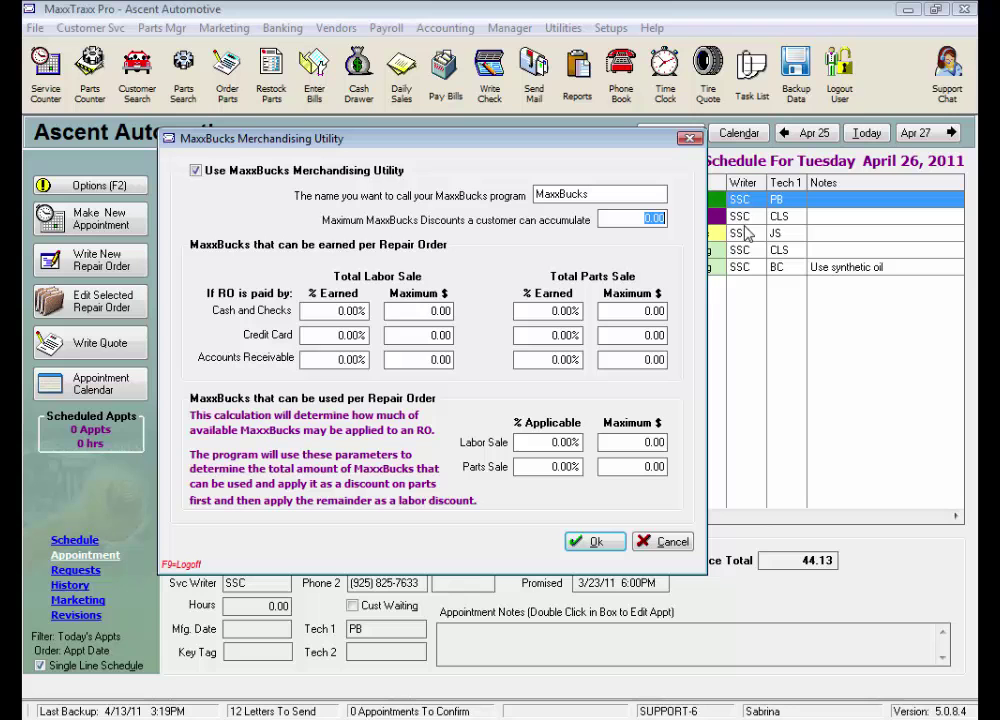
pyautogui.write('250.00')
pyautogui.press('Tab')
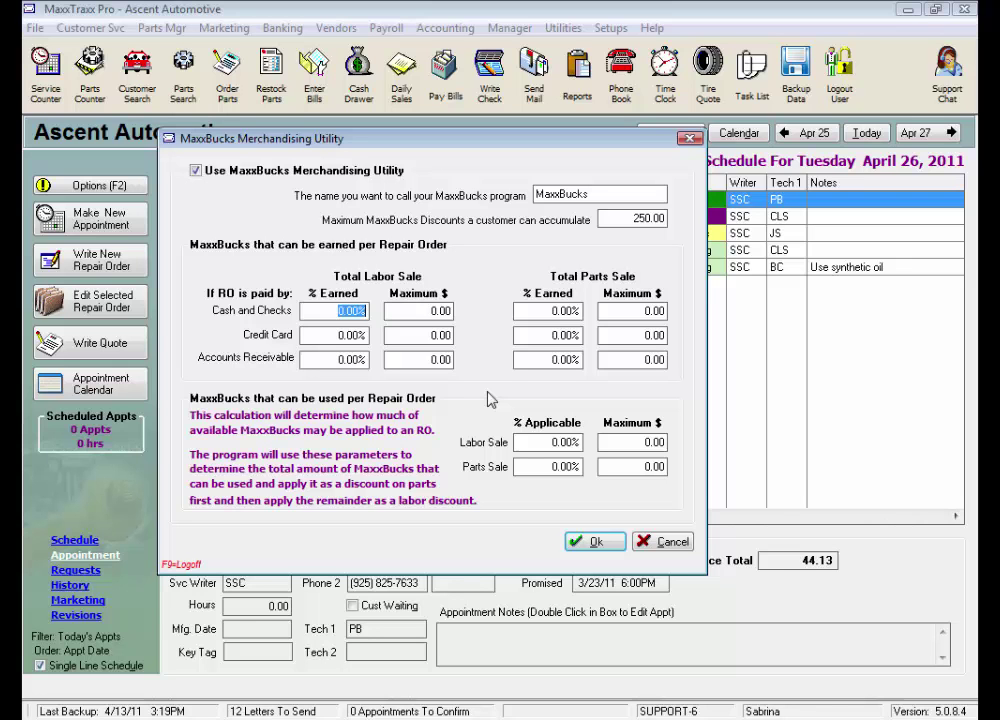
# Set Cash and Checks earning to 5% on labor and parts, each capped at 50.00.
pyautogui.write('5')
pyautogui.press('Tab')
pyautogui.write('50')
pyautogui.press('Tab')
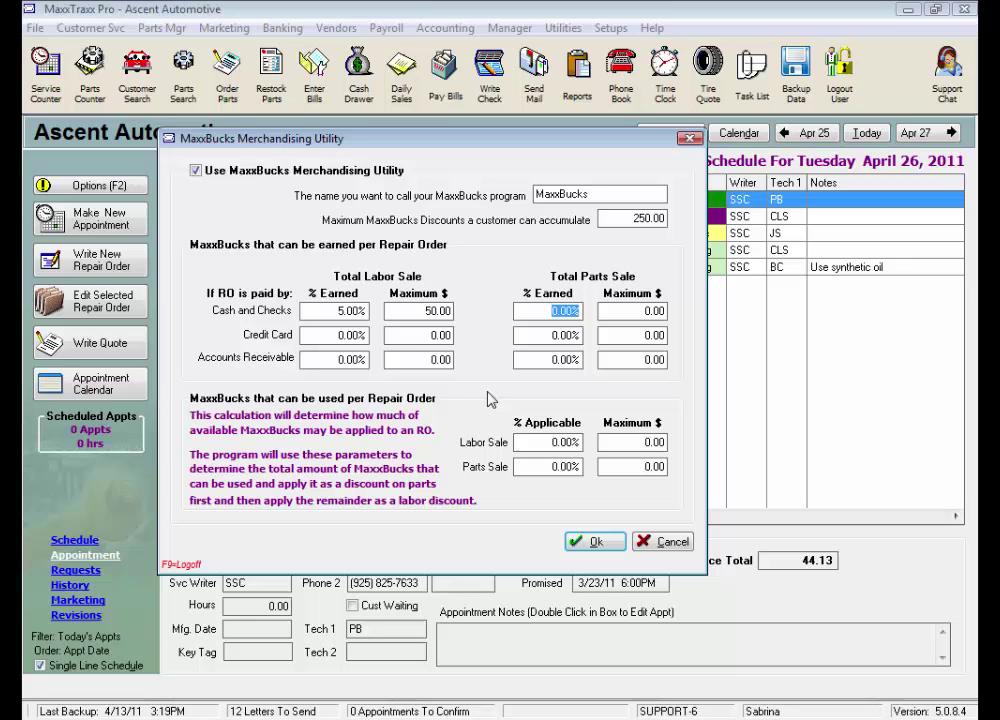
pyautogui.write('5')
pyautogui.press('Tab')
# Set Credit Card earning to 3% on labor and parts, each capped at 50.00.
pyautogui.write('50')
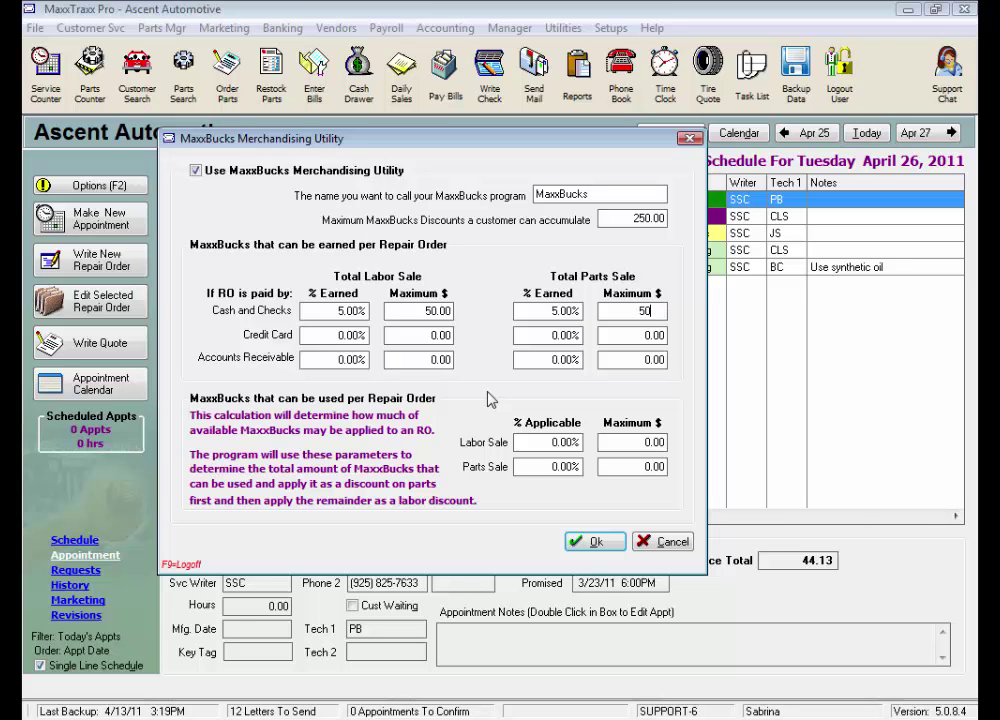
pyautogui.press('Tab')
pyautogui.write('3')
pyautogui.press('Tab')
pyautogui.write('50')
pyautogui.press('Tab')
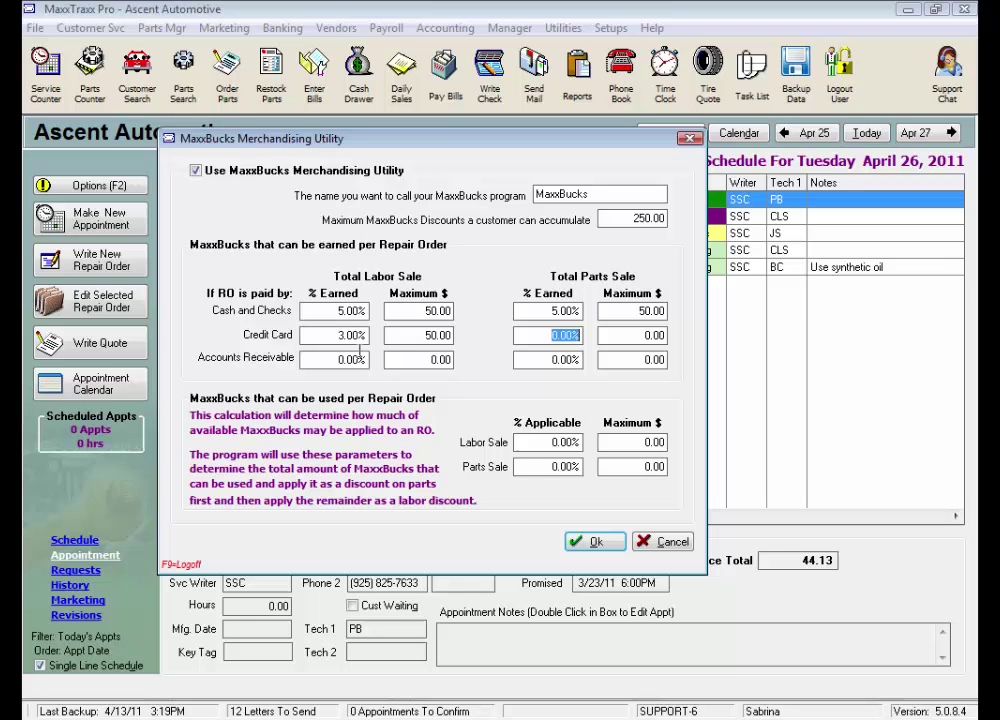
pyautogui.write('3')
pyautogui.press('Tab')
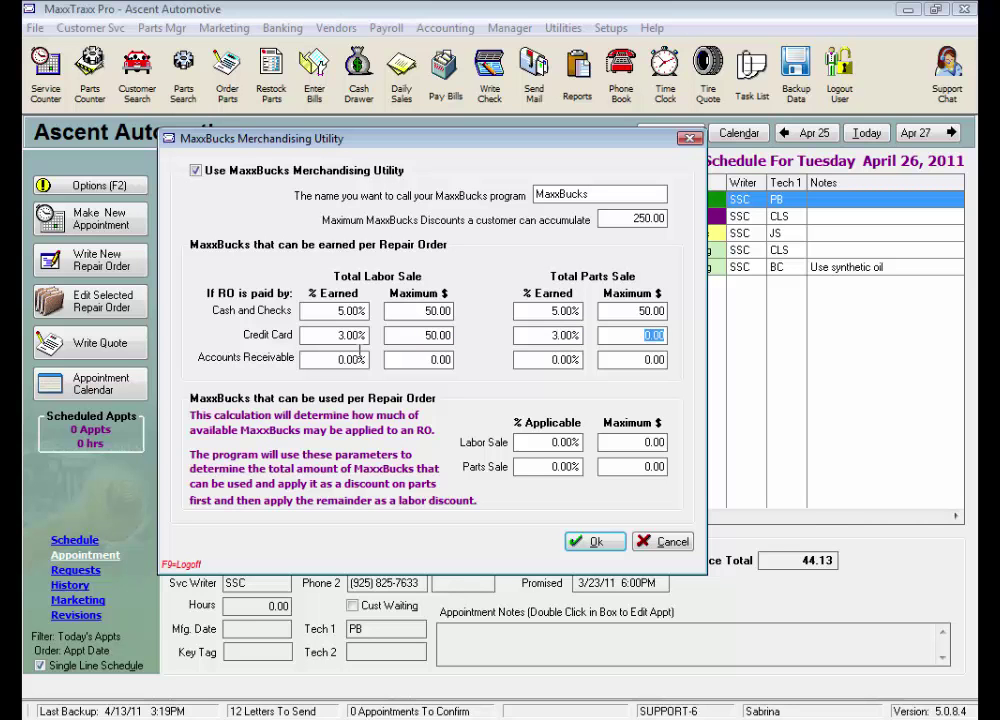
pyautogui.write('50')
pyautogui.press('Tab')
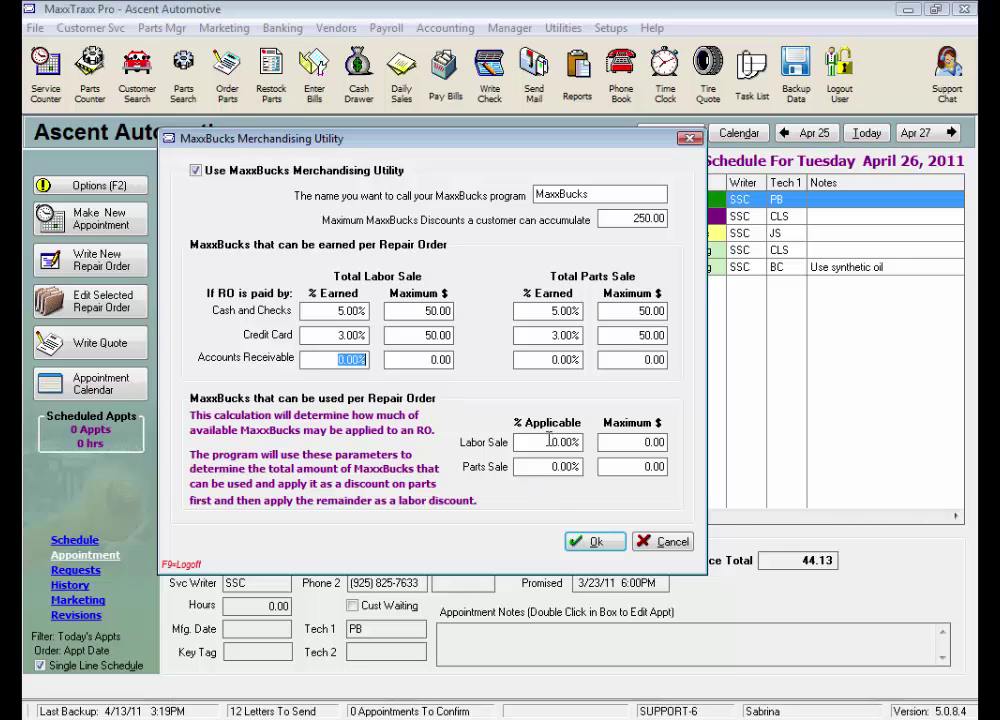
# Enter 10% applicable and 50.00 maximum for both Labor Sale and Parts Sale usage.
pyautogui.press('Tab')
pyautogui.press('Tab')
pyautogui.press('Tab')
pyautogui.press('Tab')
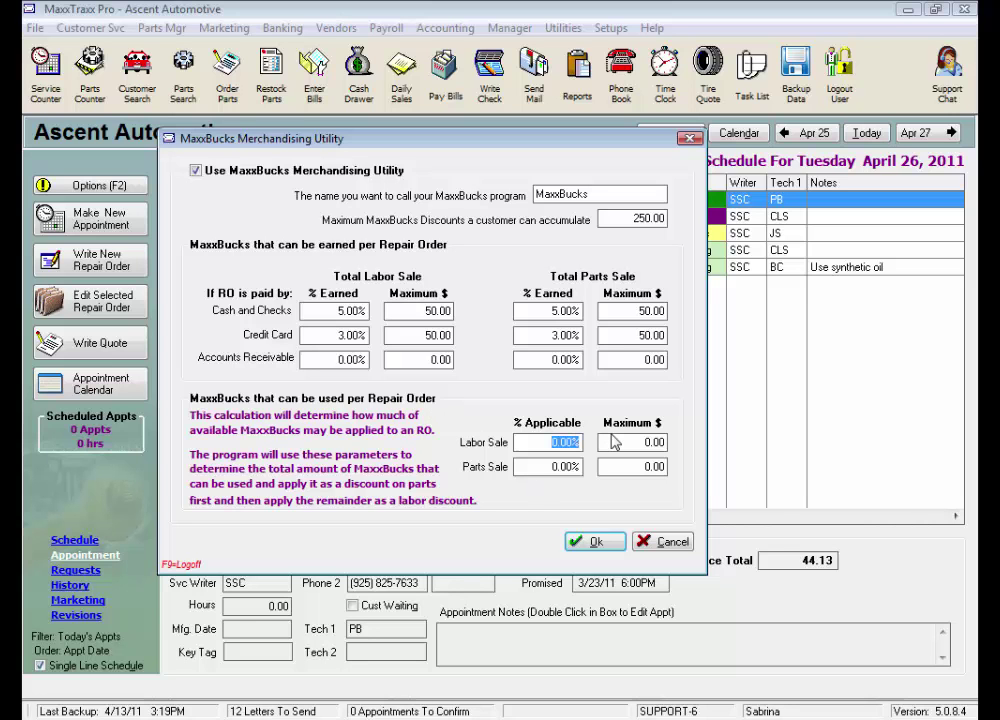
pyautogui.write('10')
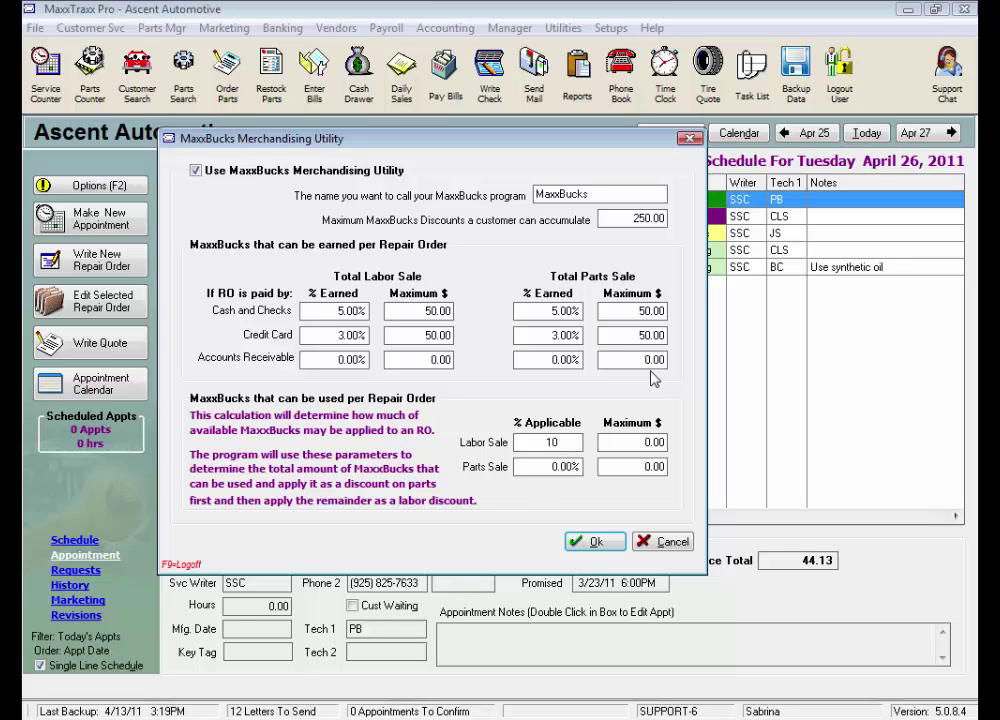
pyautogui.press('Tab')
pyautogui.press('Tab')
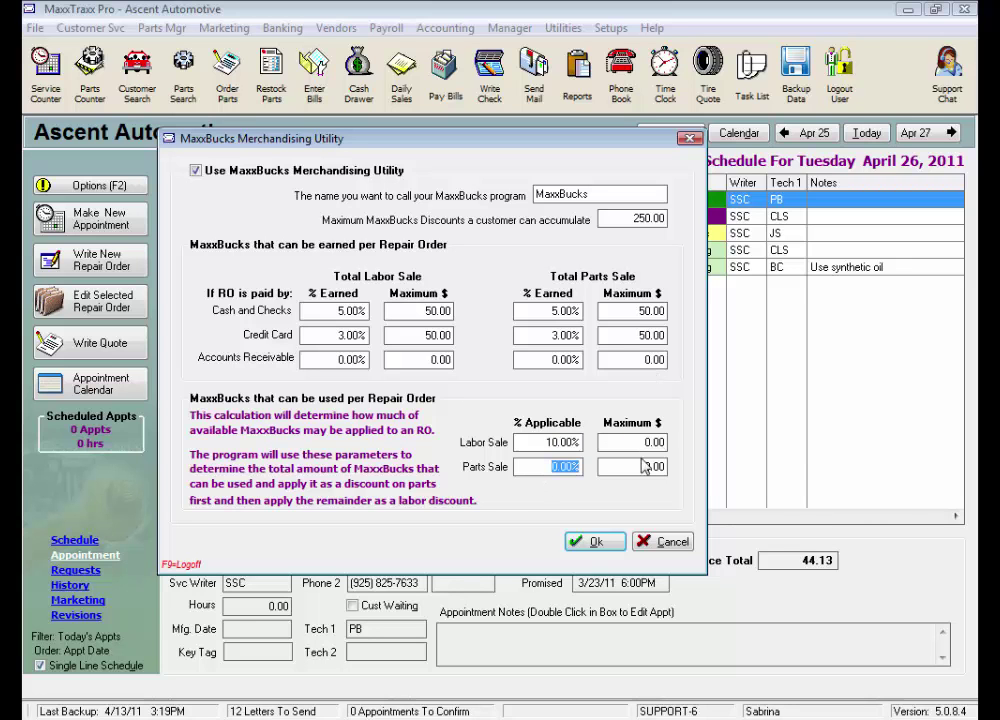
pyautogui.write('10')
pyautogui.press('Tab')
pyautogui.hotkey('shift', 'Tab')
pyautogui.hotkey('shift', 'Tab')
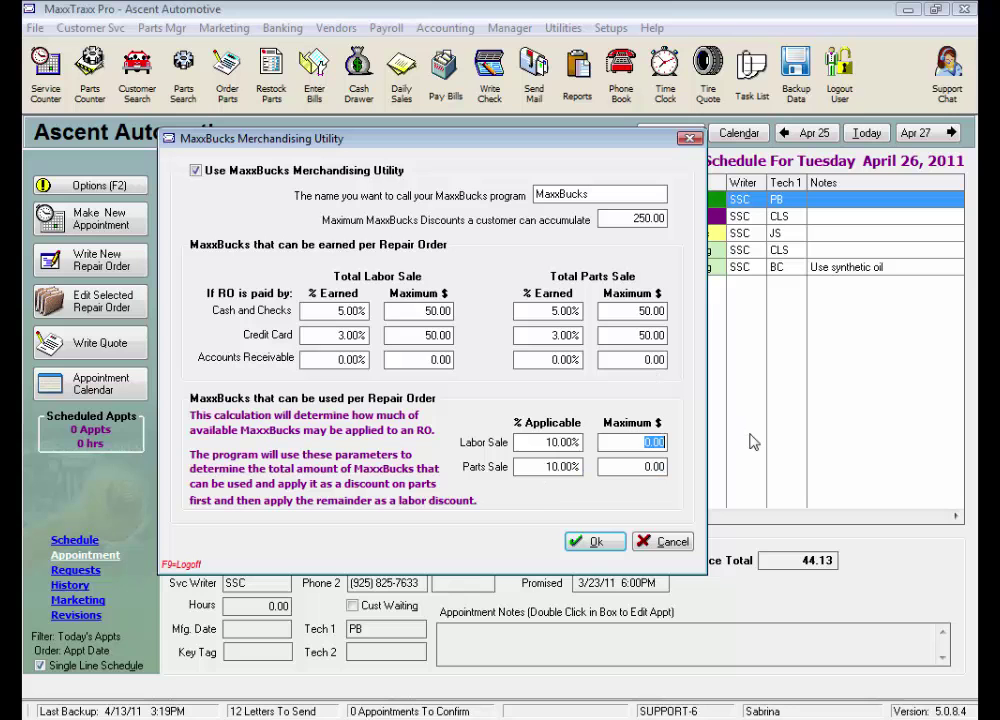
pyautogui.write('50')
pyautogui.press('Tab')
pyautogui.write('50')
pyautogui.press('Tab')
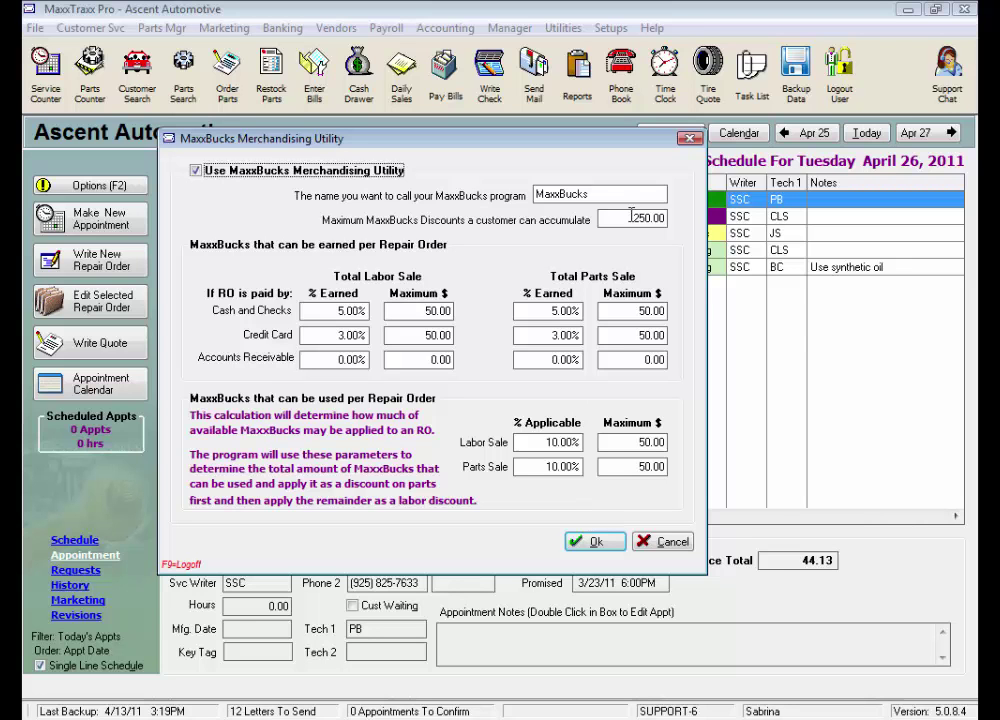
# Review the 250.00 cap and the usage values, then accept the MaxxBucks settings with Ok.
pyautogui.moveTo(600, 218); pyautogui.dragTo(689, 216)
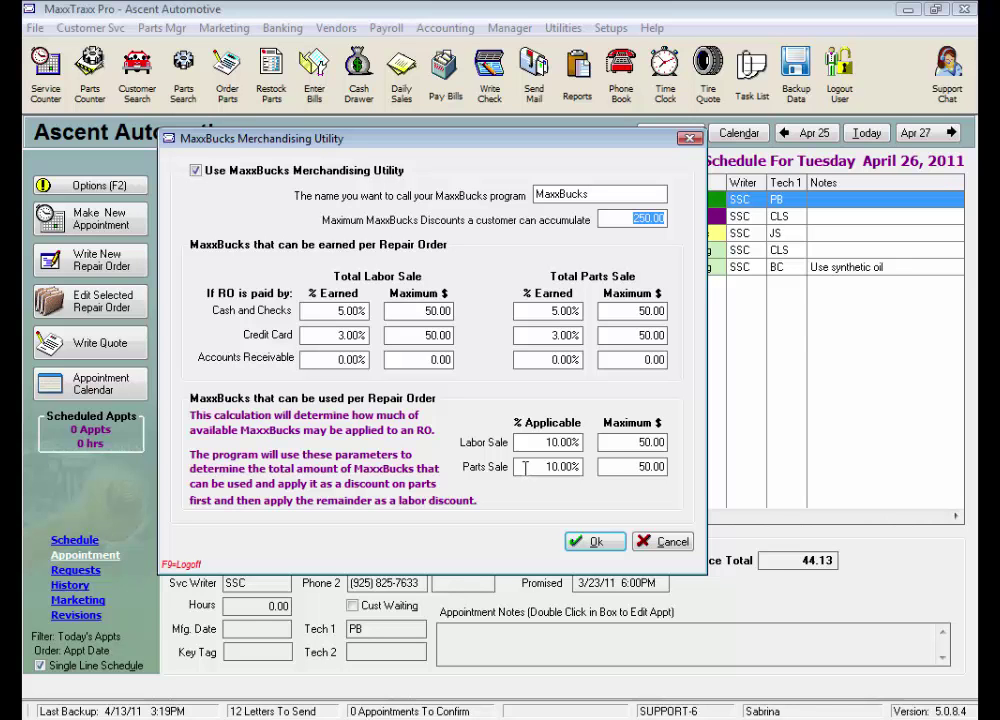
pyautogui.moveTo(525, 467); pyautogui.dragTo(594, 467)
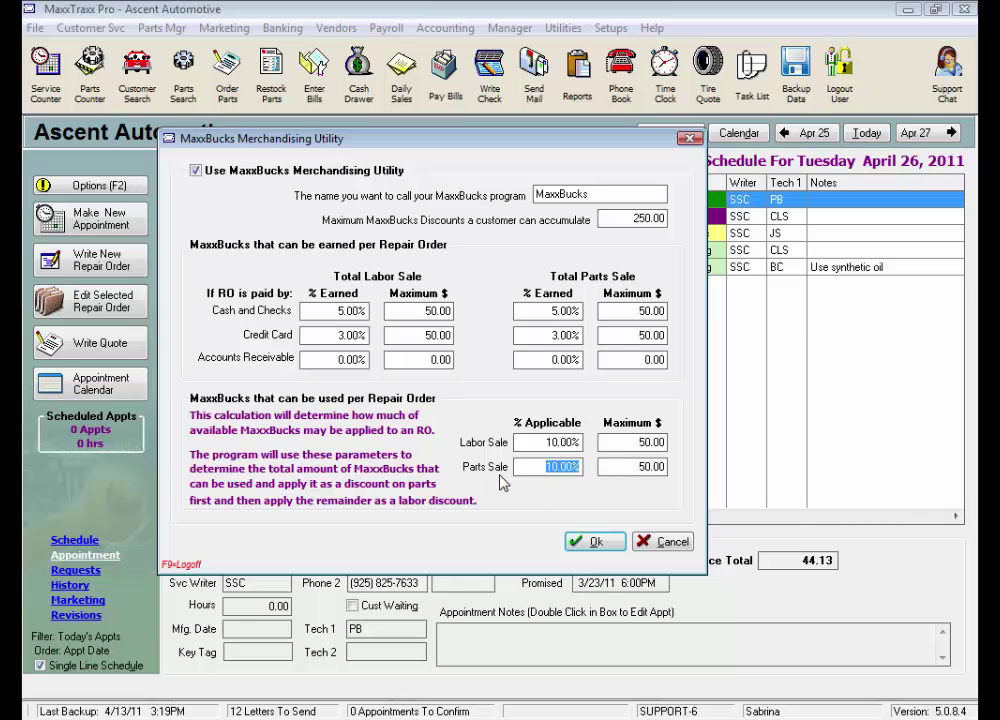
pyautogui.press('Tab')
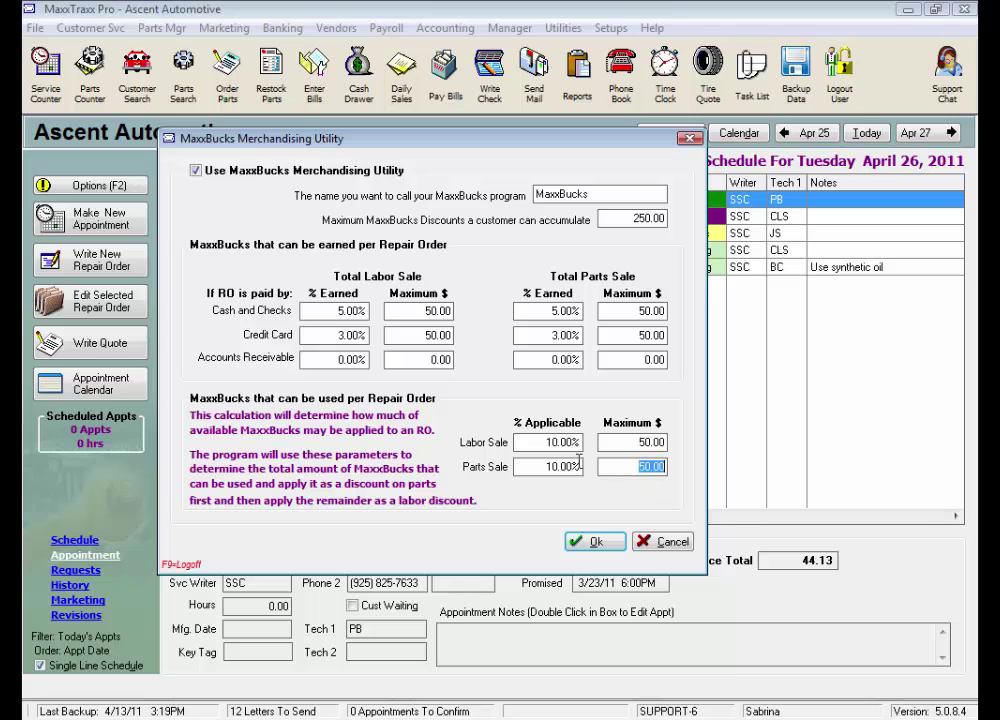
pyautogui.click(537, 442)
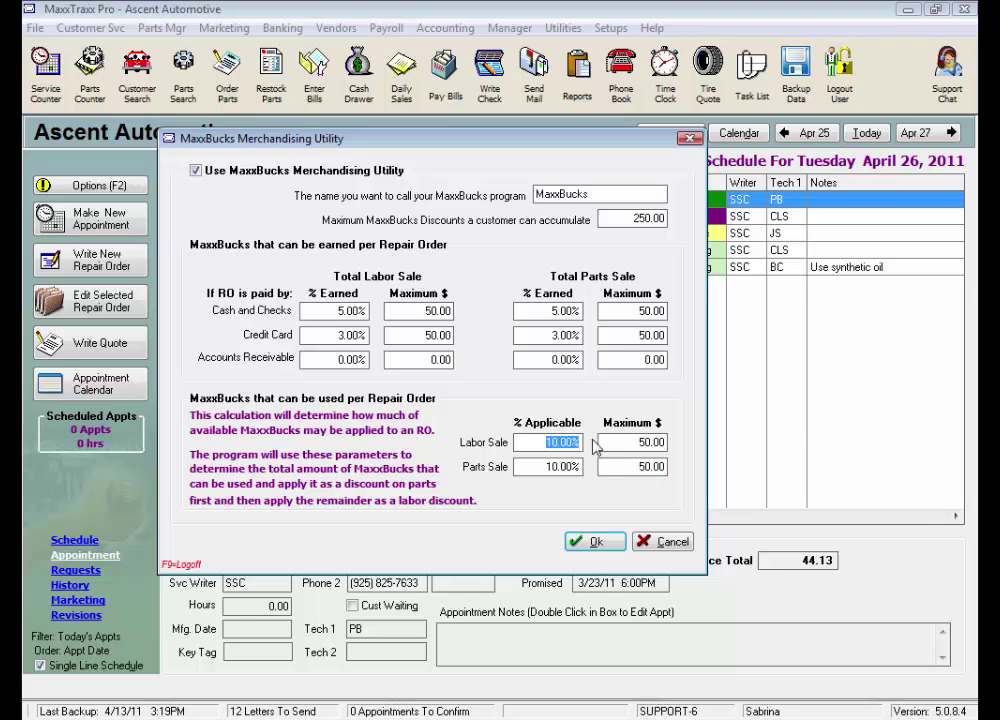
pyautogui.click(623, 441)
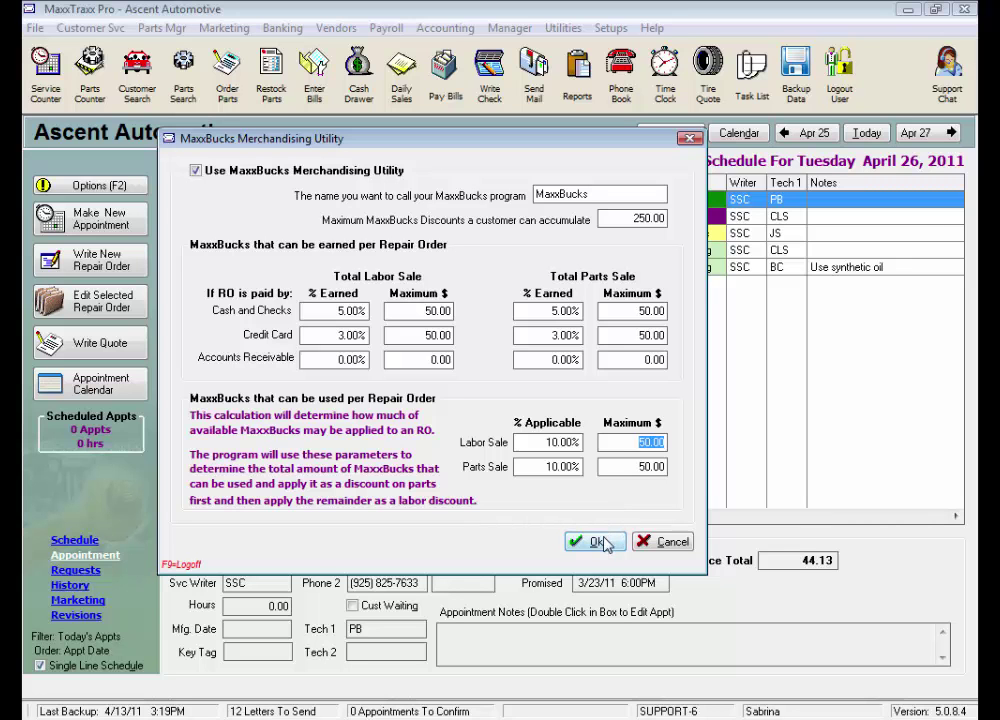
pyautogui.click(600, 541)
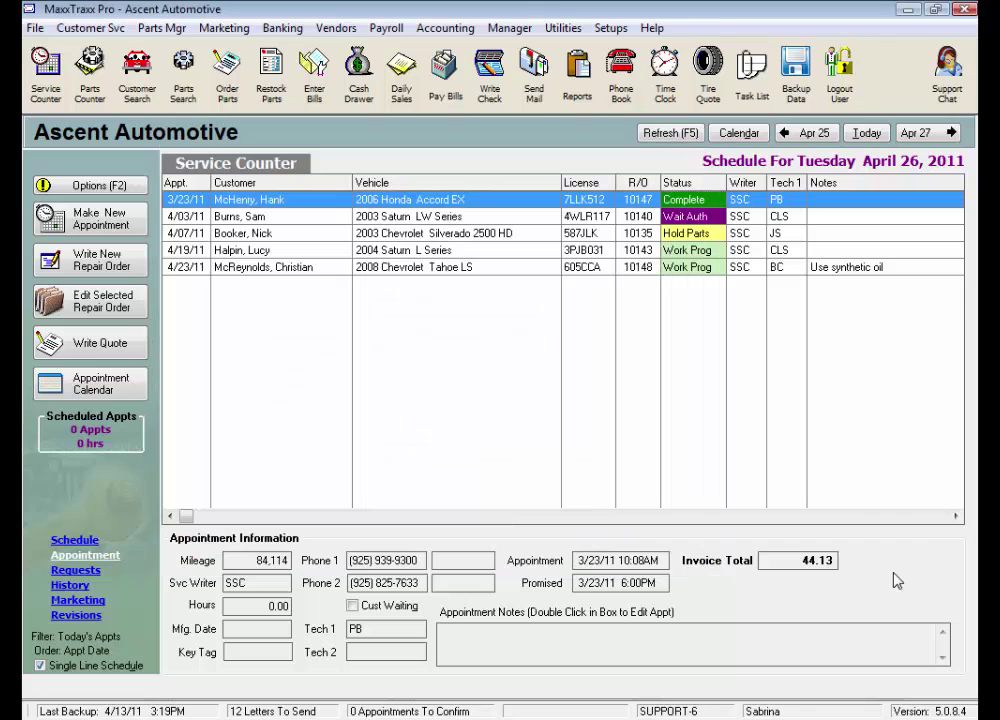